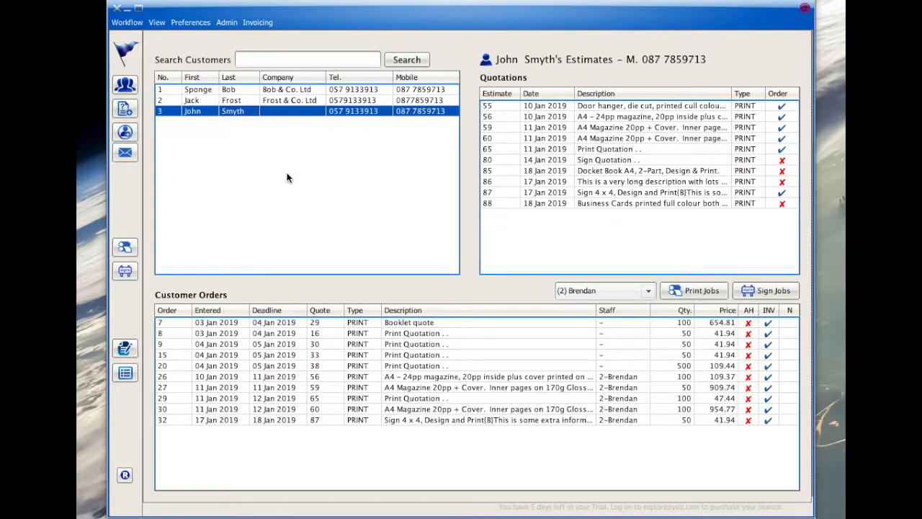
Prepare an email quotation from the customer's Business Cards estimate and view its preview.
left_click(632, 204)
right_click(631, 201)
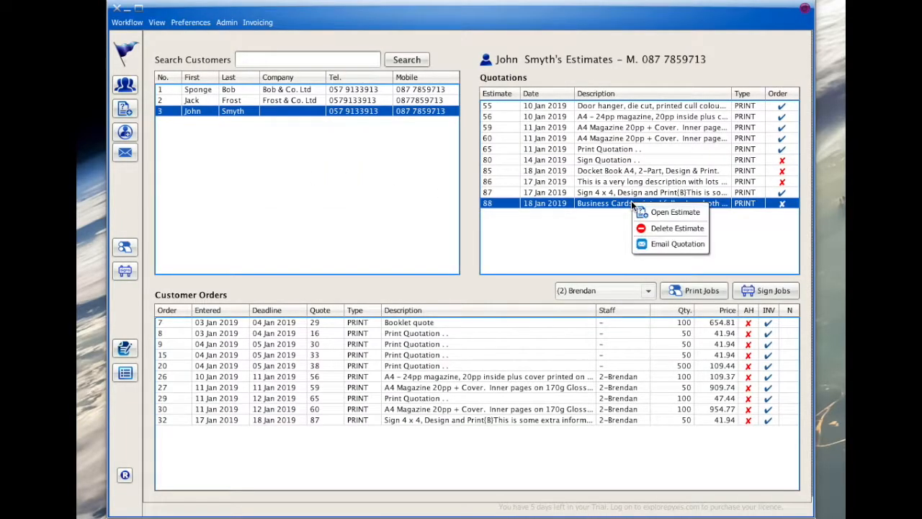
left_click(640, 244)
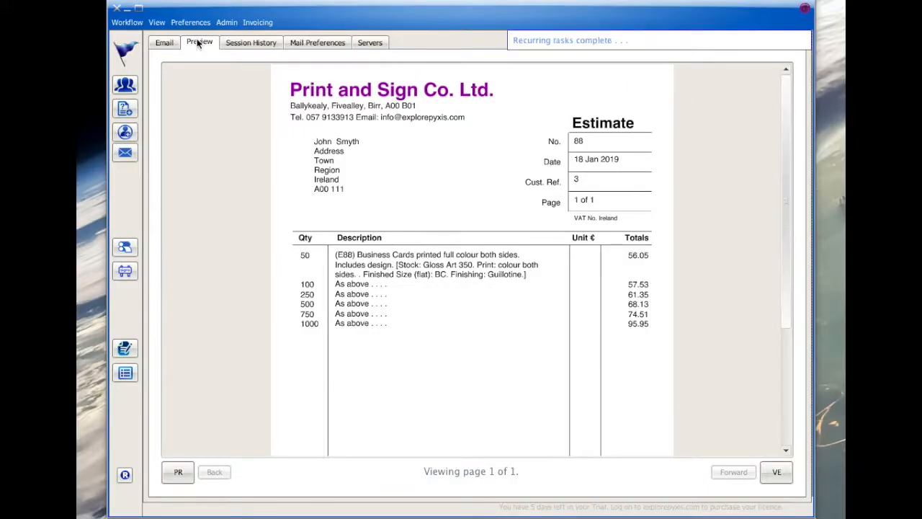
Turn off Show Paper Types, Show Finishing, Show Sign Material and Show Sign Finishing in the general preferences.
left_click(190, 22)
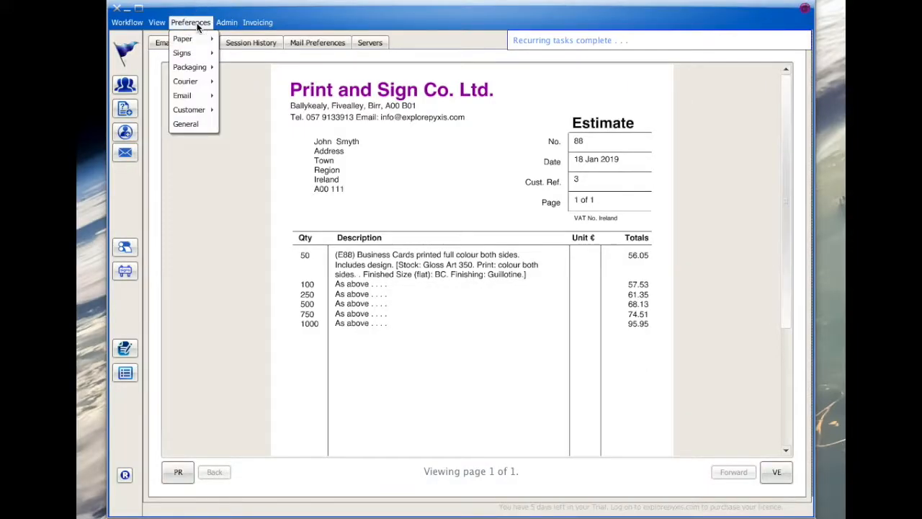
left_click(192, 124)
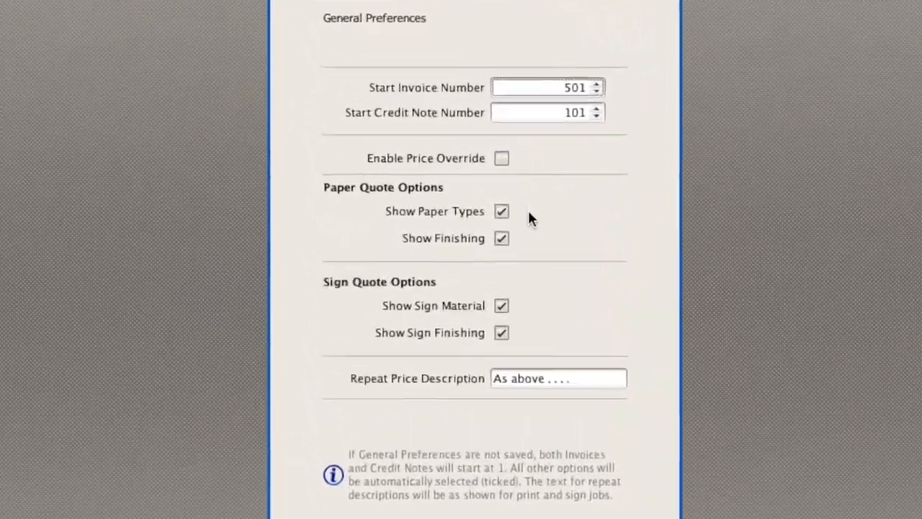
left_click(501, 211)
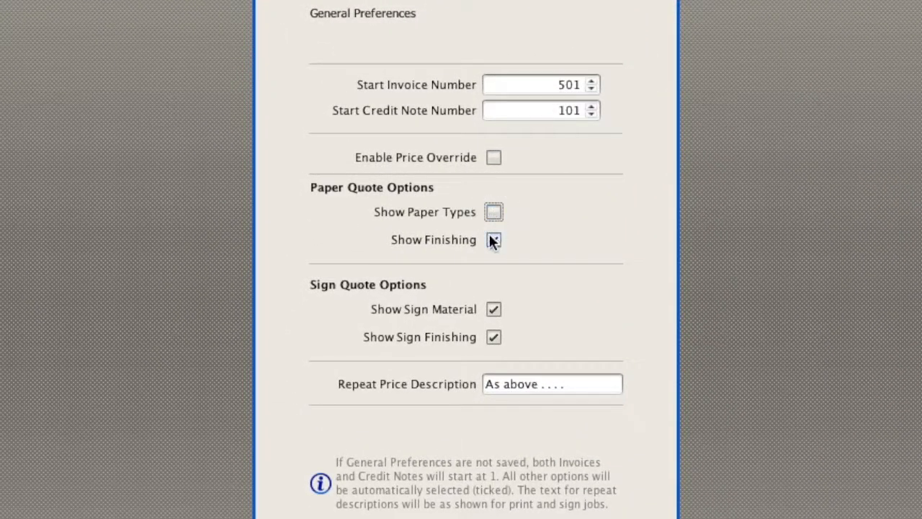
left_click(491, 239)
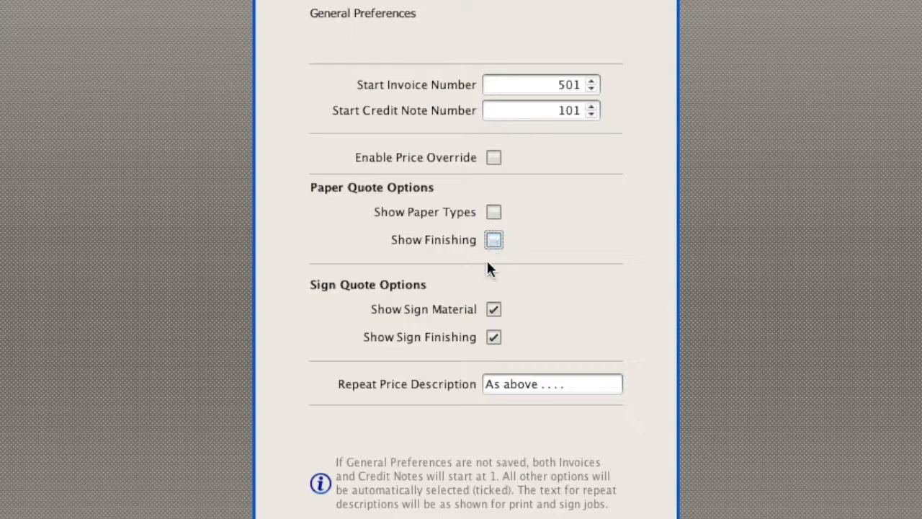
left_click(494, 308)
left_click(495, 335)
Change the Repeat Price Description to "Description as above . . . ." and save the general preferences.
left_click_drag(571, 380, 449, 366)
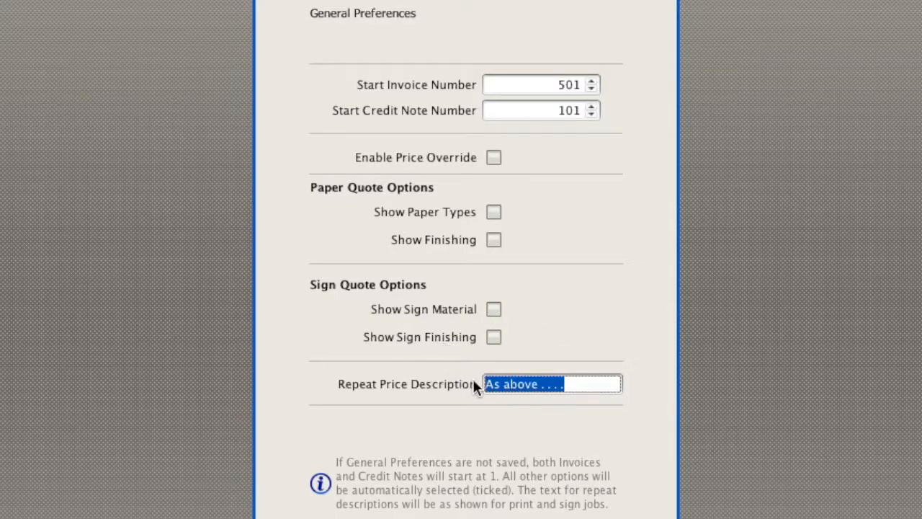
left_click(491, 381)
key("BackSpace")
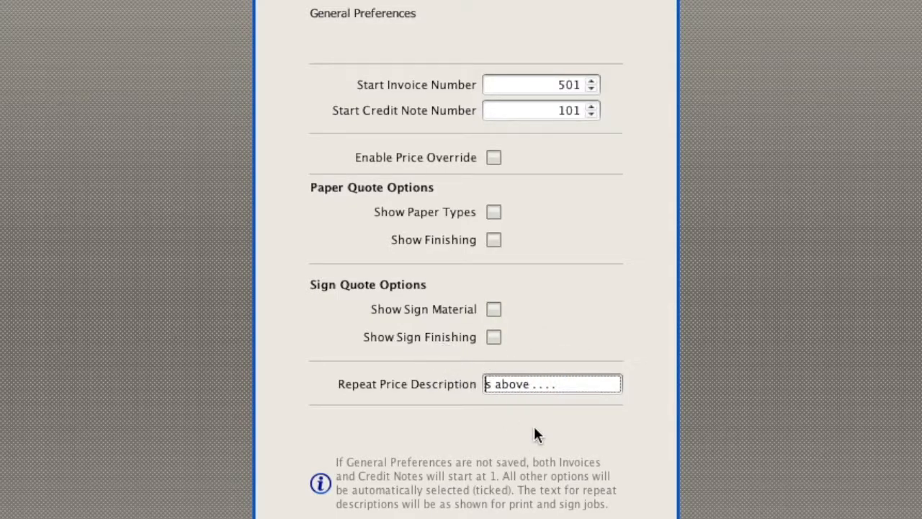
type("Descri")
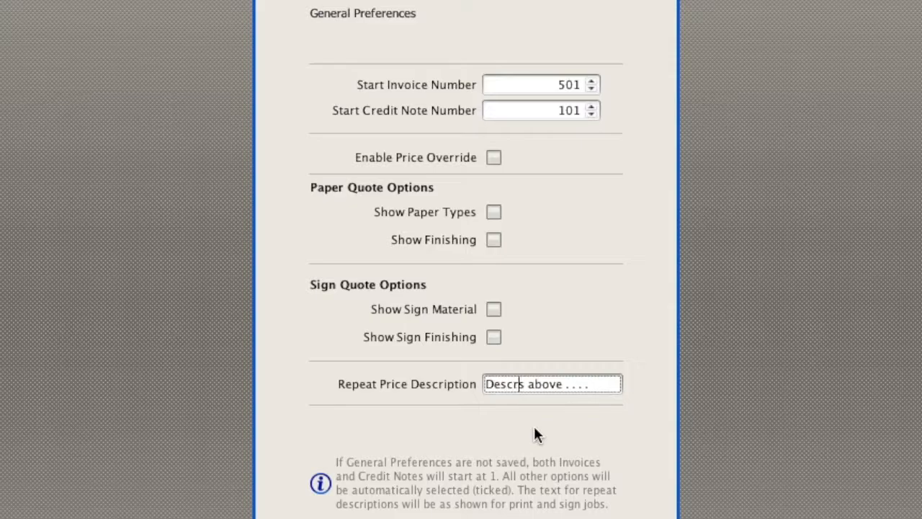
type("ption a")
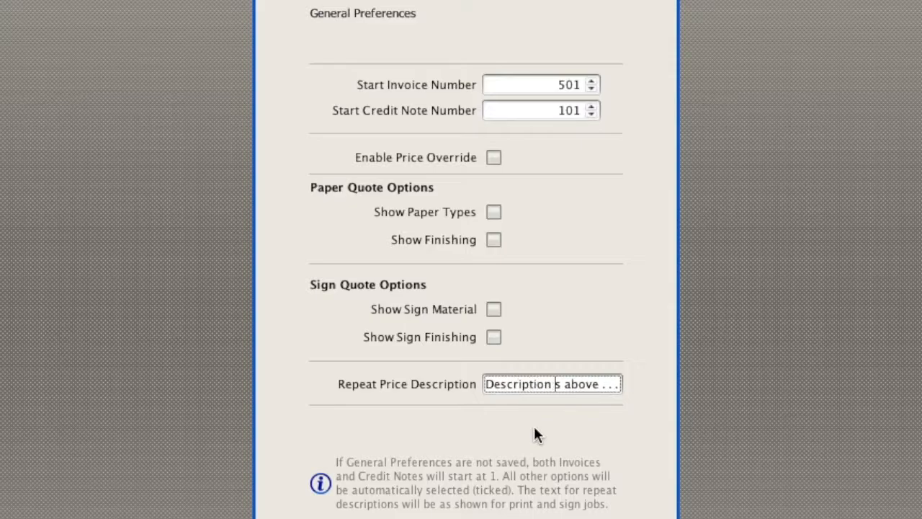
left_click(538, 443)
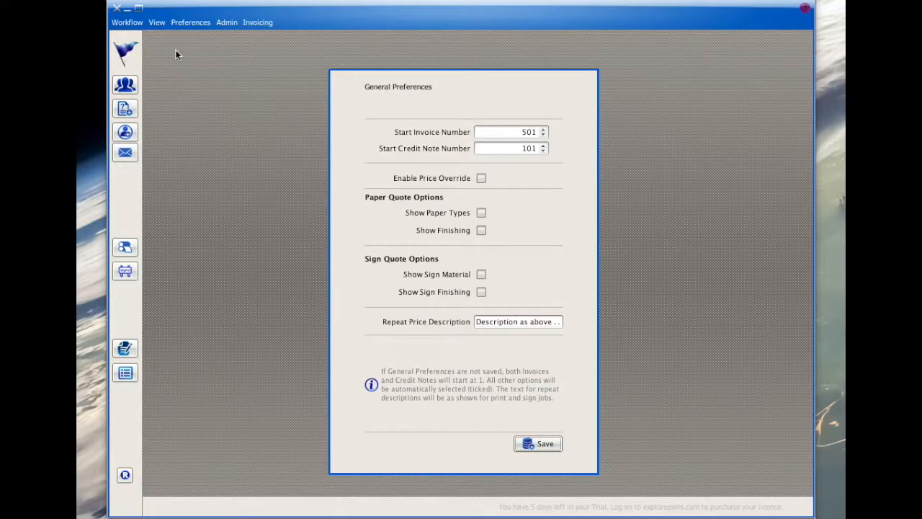
Generate the email quotation for the Business Cards estimate again and check its description lines in the preview.
left_click(127, 85)
right_click(539, 205)
left_click(544, 248)
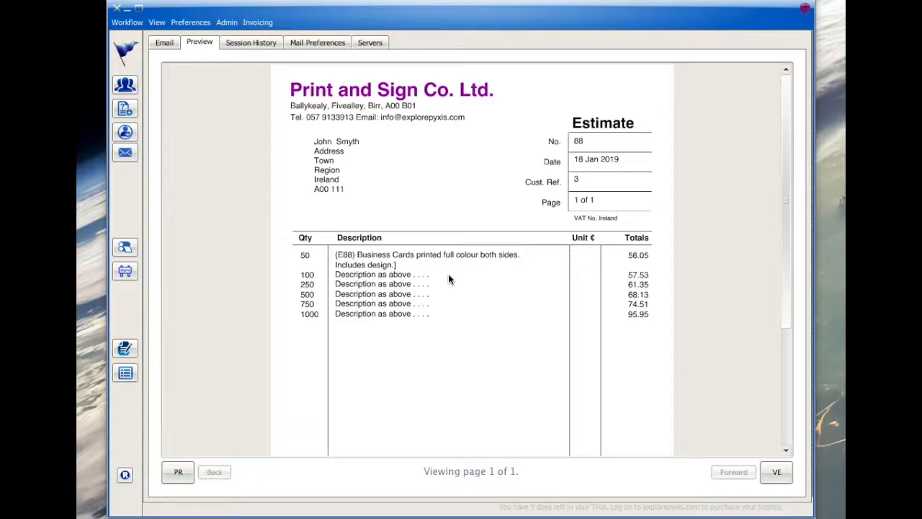
Open the Business Cards estimate for editing and append "Please use darker red on this print." to its description.
left_click(125, 85)
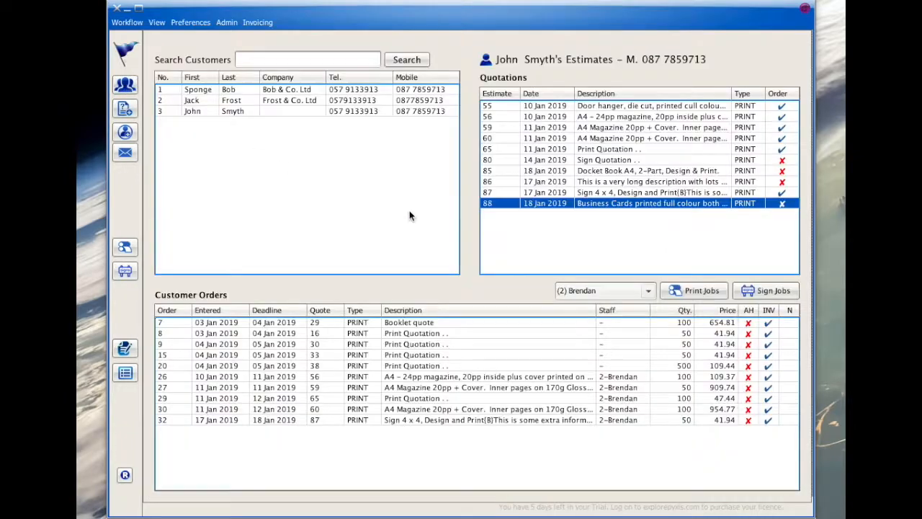
right_click(540, 205)
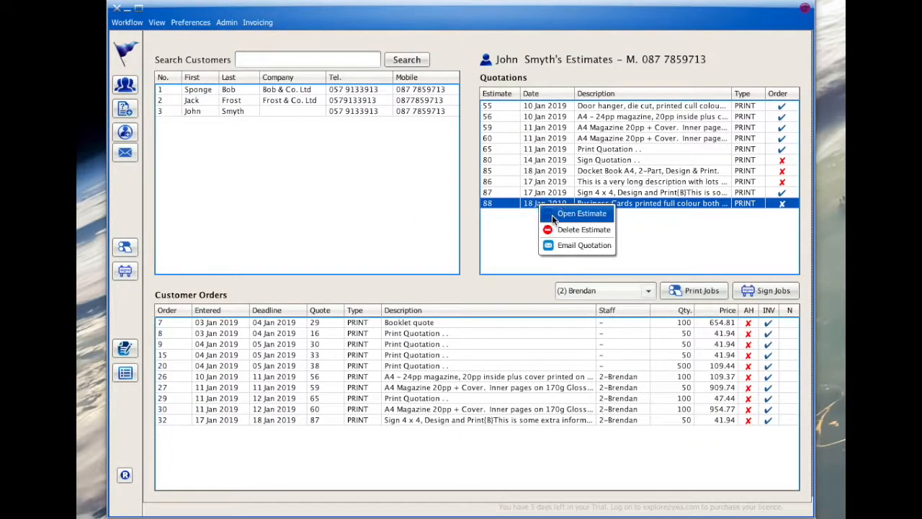
left_click(552, 215)
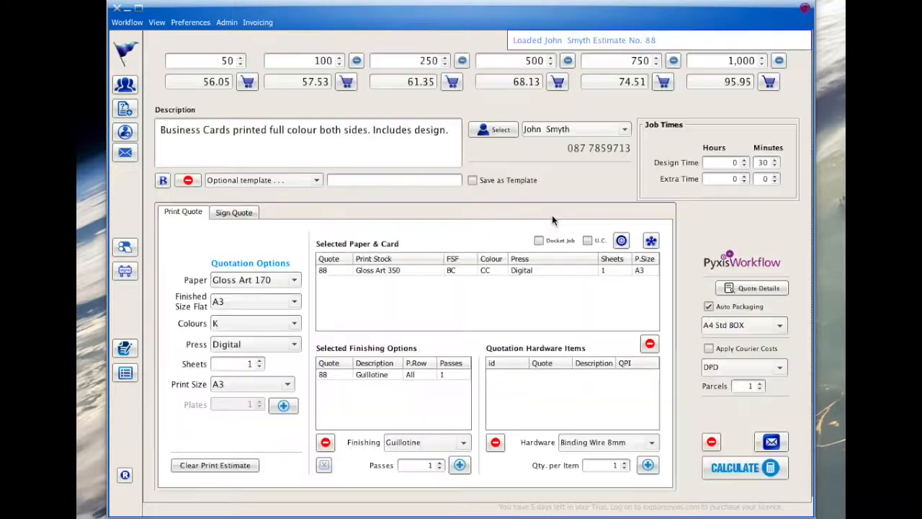
left_click(454, 129)
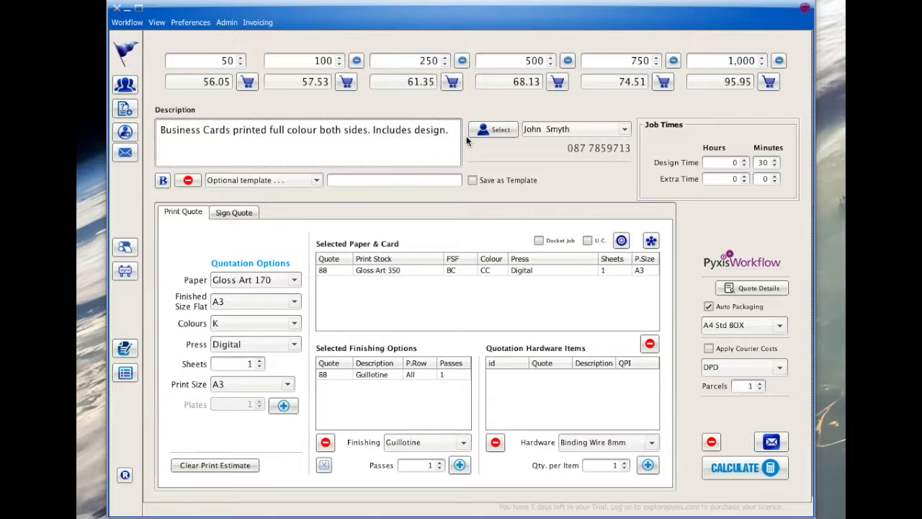
type("Please use darker red")
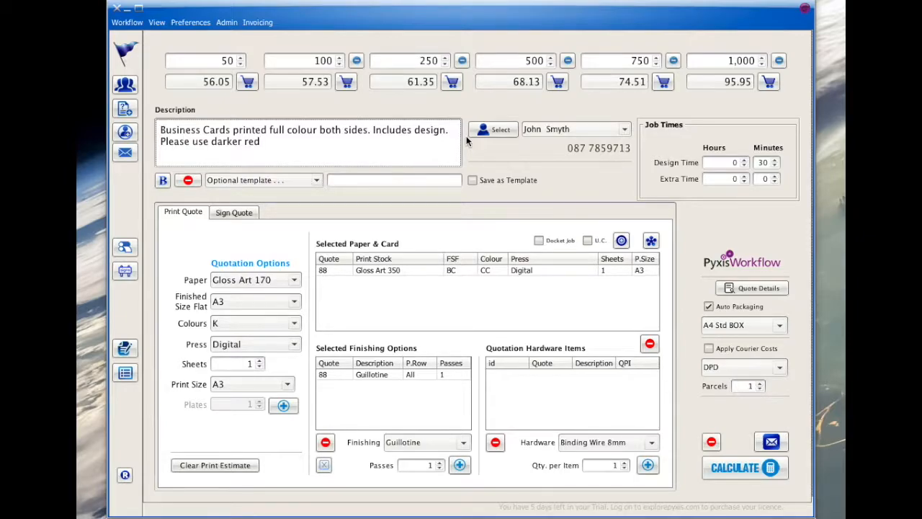
type(" on this print.")
Try a {B} marker before the darker red sentence in the description and remove it again.
left_click(456, 133)
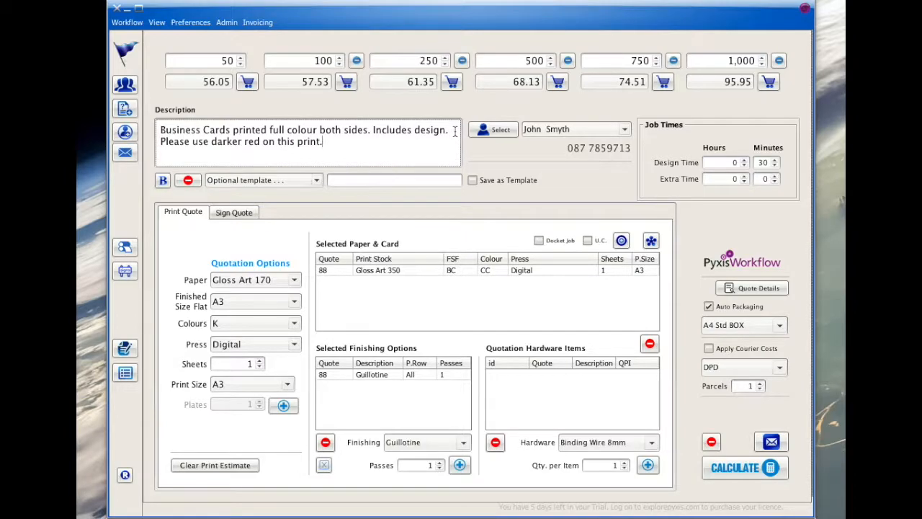
left_click(162, 181)
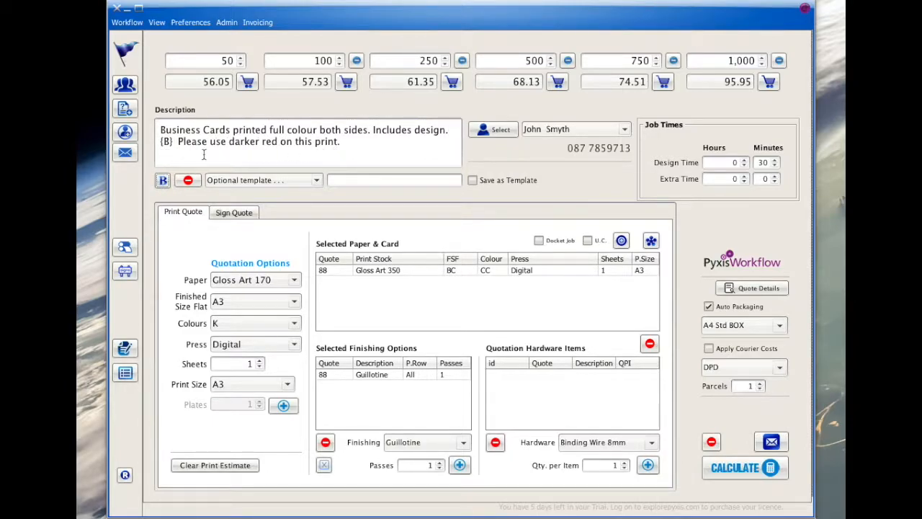
left_click(162, 180)
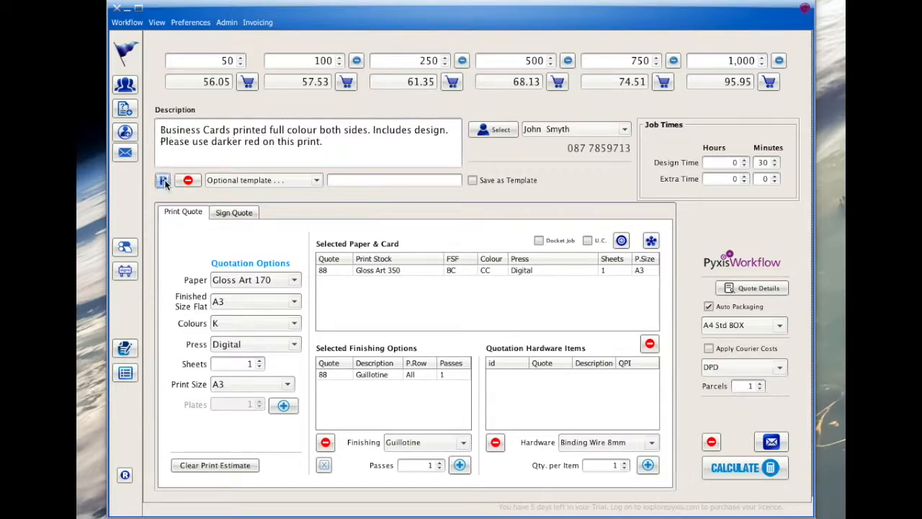
Recalculate the Business Cards estimate with the extended description and preview its email quotation.
left_click(733, 468)
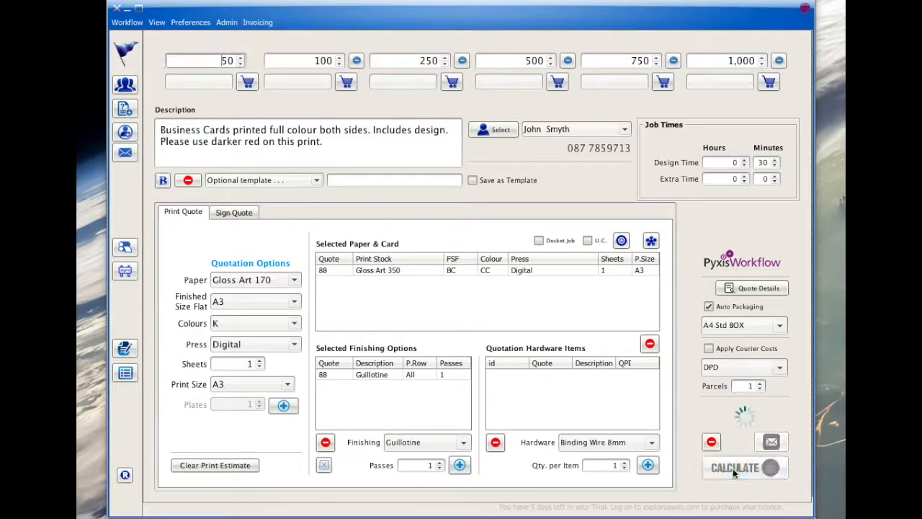
left_click(773, 442)
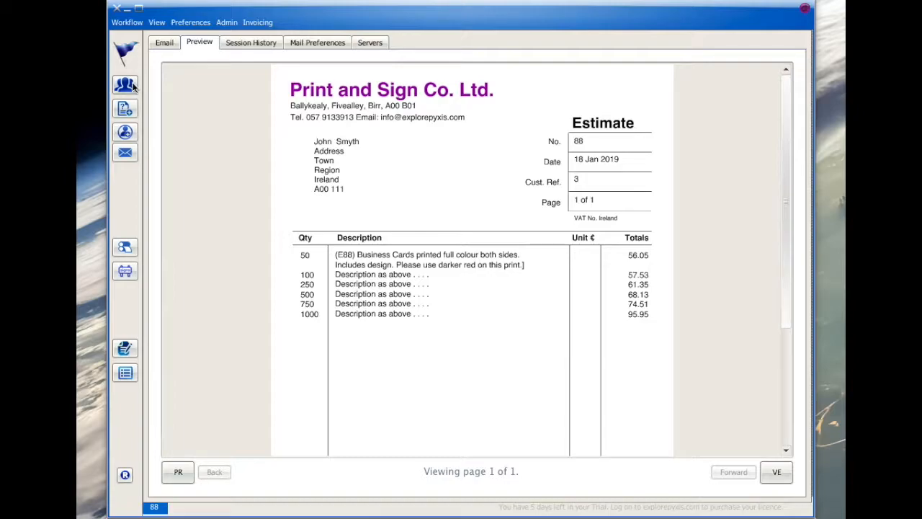
Insert a {B} marker before "Please use darker red on this print." in the estimate description and preview the recalculated quotation.
left_click(126, 109)
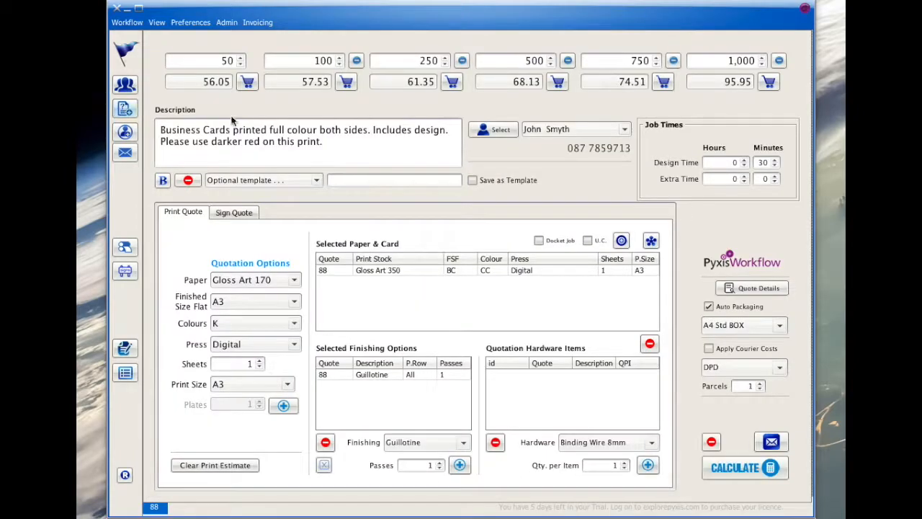
left_click(457, 128)
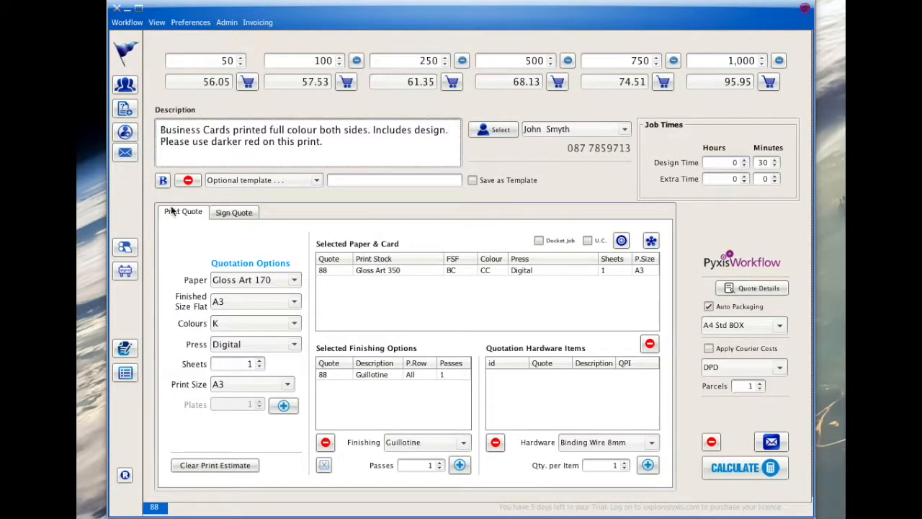
left_click(162, 180)
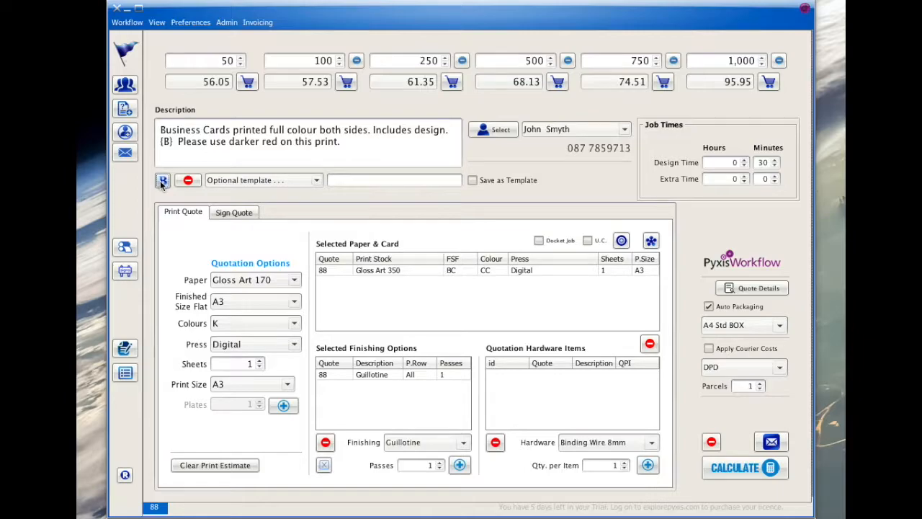
left_click(732, 474)
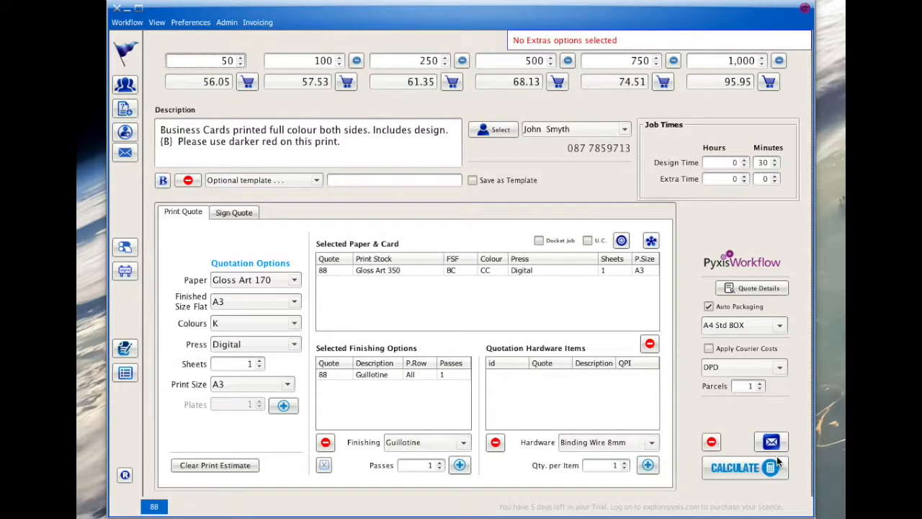
left_click(773, 442)
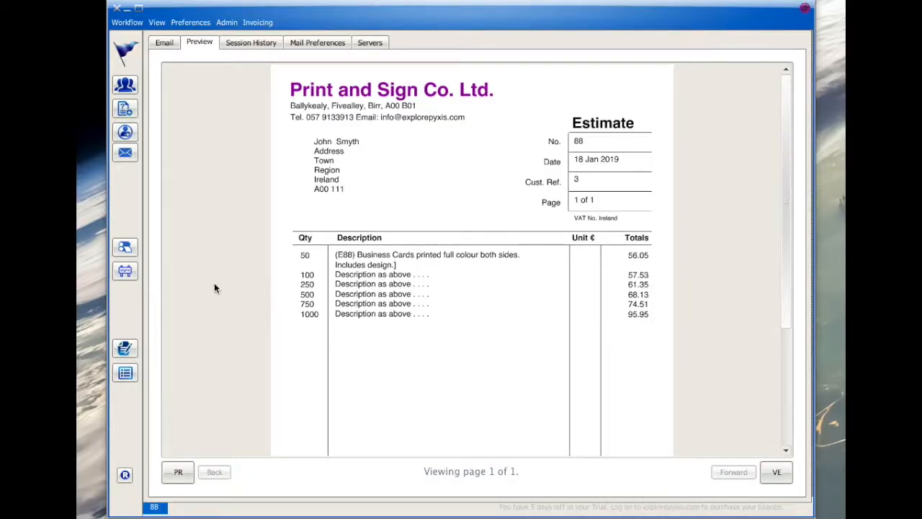
Turn on Enable Price Override in the general preferences and save them.
left_click(125, 108)
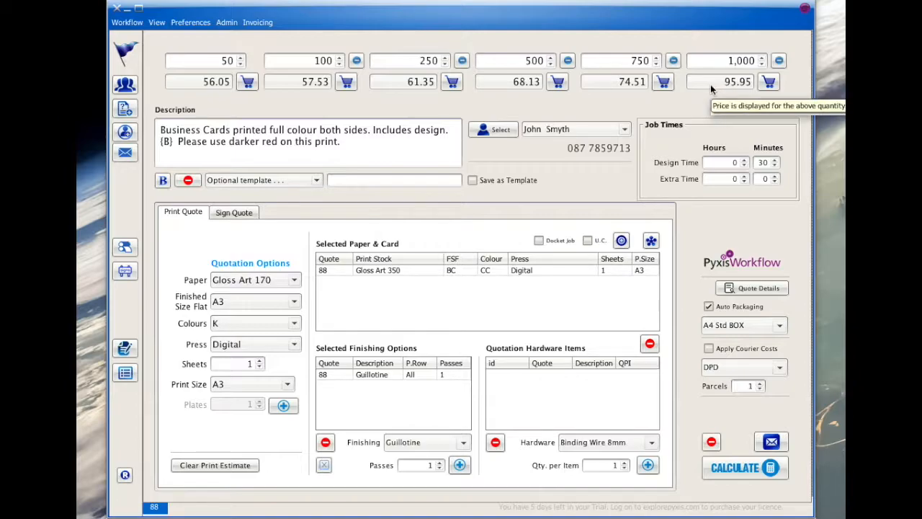
double_click(742, 82)
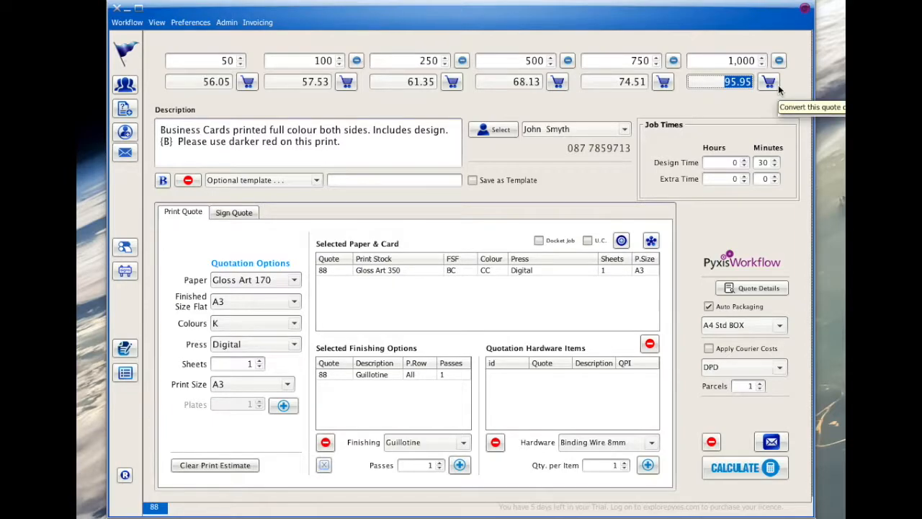
left_click(202, 23)
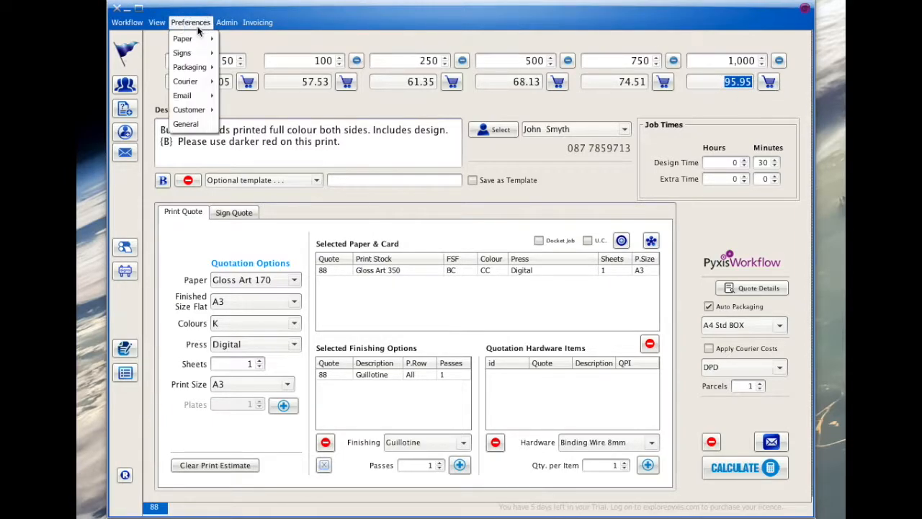
left_click(185, 125)
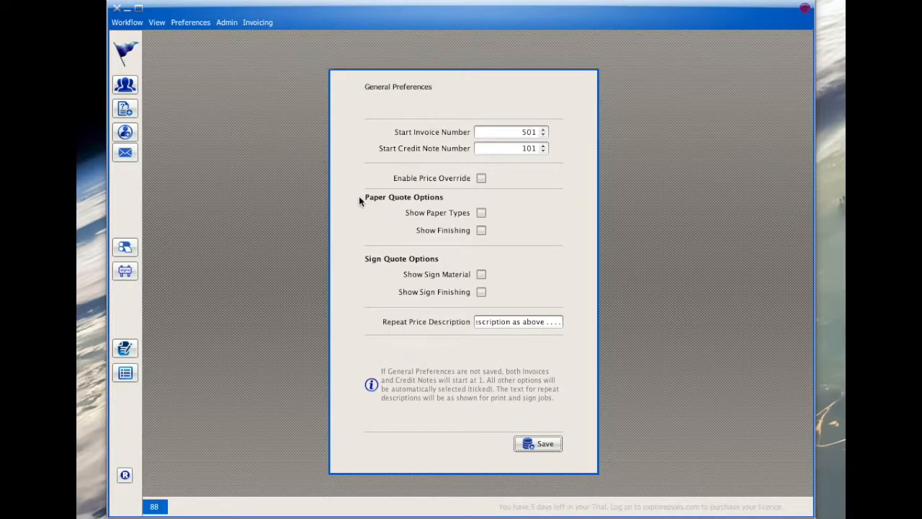
left_click(481, 179)
left_click(542, 446)
Override the estimate's price for the 1,000 quantity with 90 and generate the email quotation.
left_click(125, 152)
left_click(201, 43)
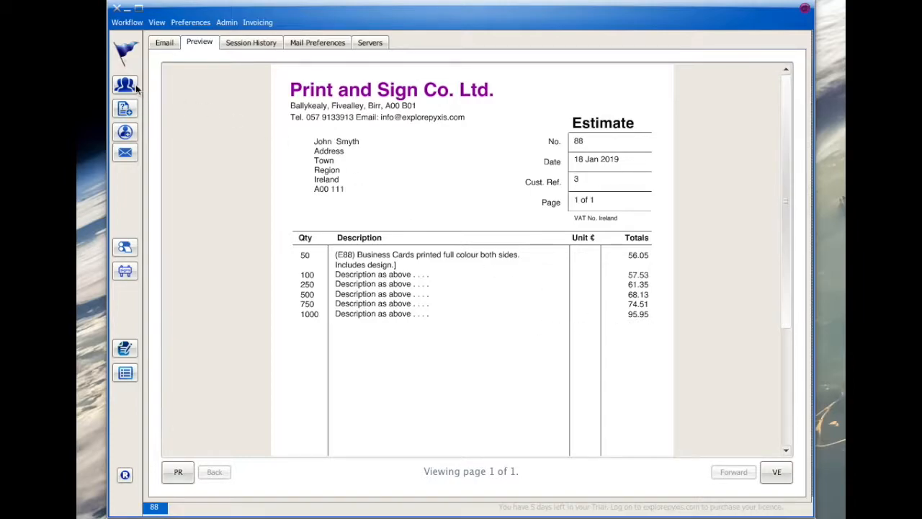
left_click(125, 108)
double_click(731, 81)
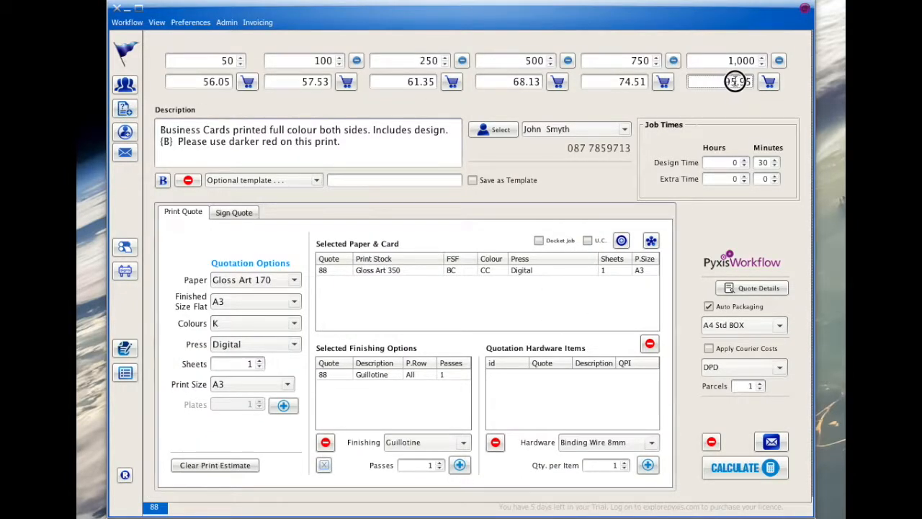
type("90")
left_click(772, 443)
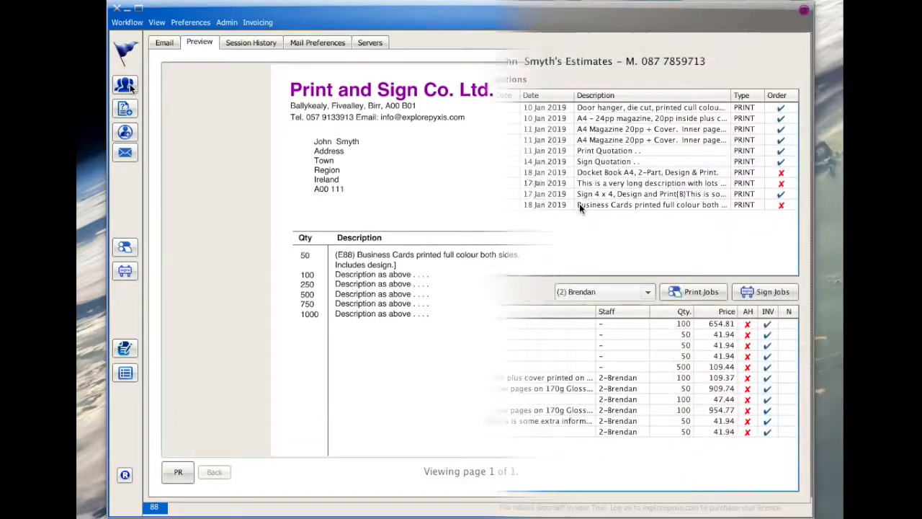
Reload the customer's saved Business Cards estimate, replacing the details of the quotation already open.
right_click(577, 206)
left_click(585, 214)
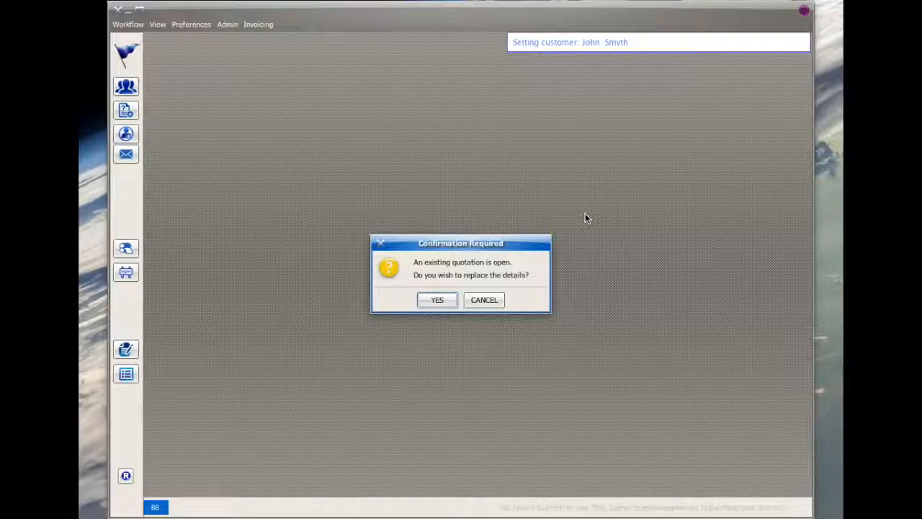
left_click(436, 301)
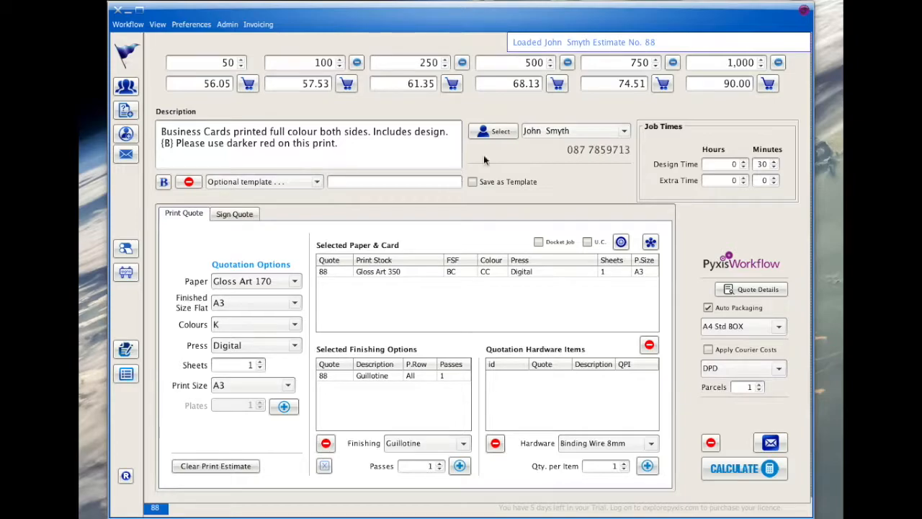
Start converting the 1,000 quantity to an order and move the {B} marker before "Includes design." in its details.
left_click(769, 84)
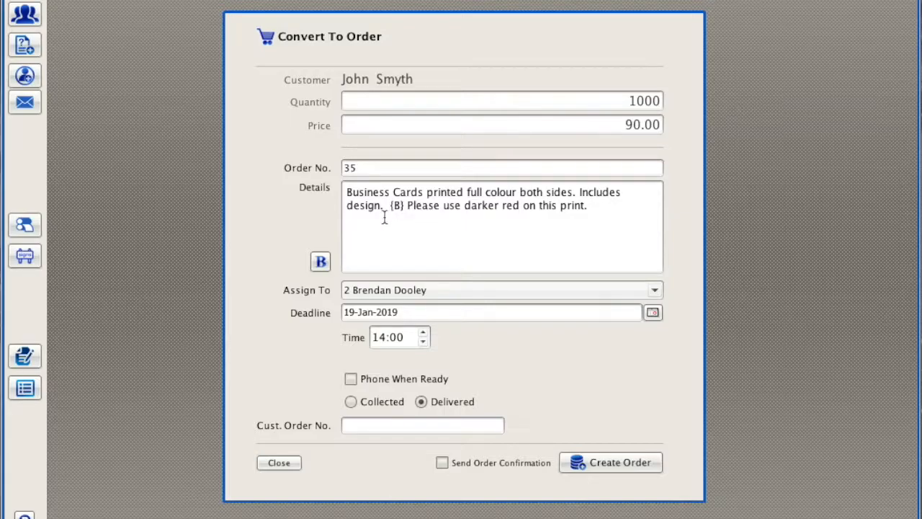
left_click(320, 261)
left_click(581, 193)
left_click(322, 261)
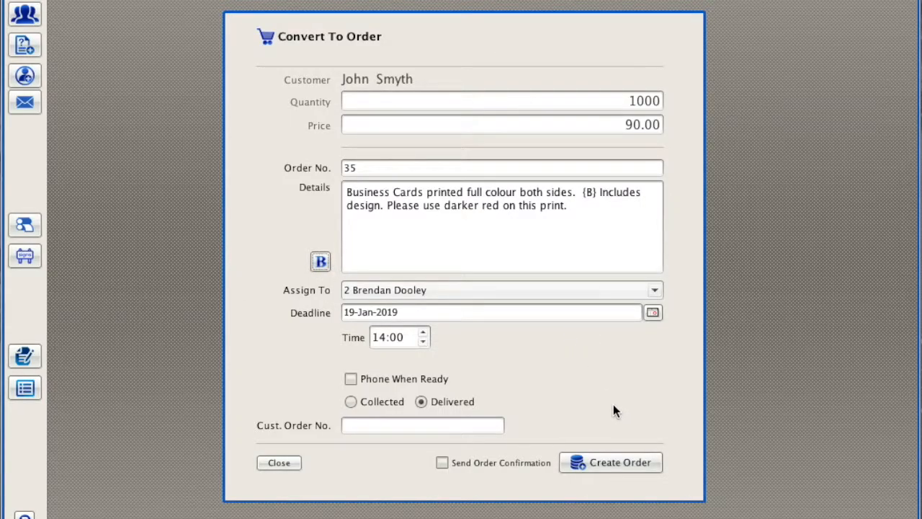
Enter the customer order number and create the order for the 1,000 business cards.
left_click(425, 424)
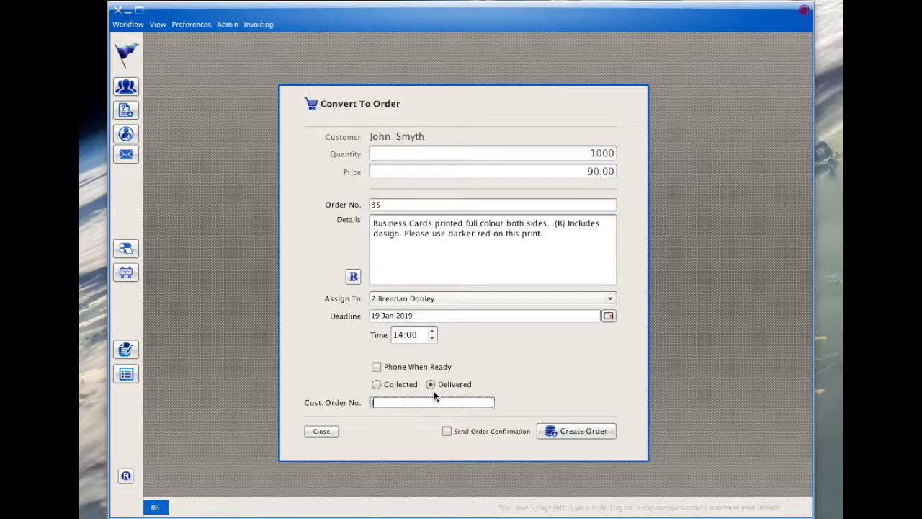
type("JS001")
left_click(576, 431)
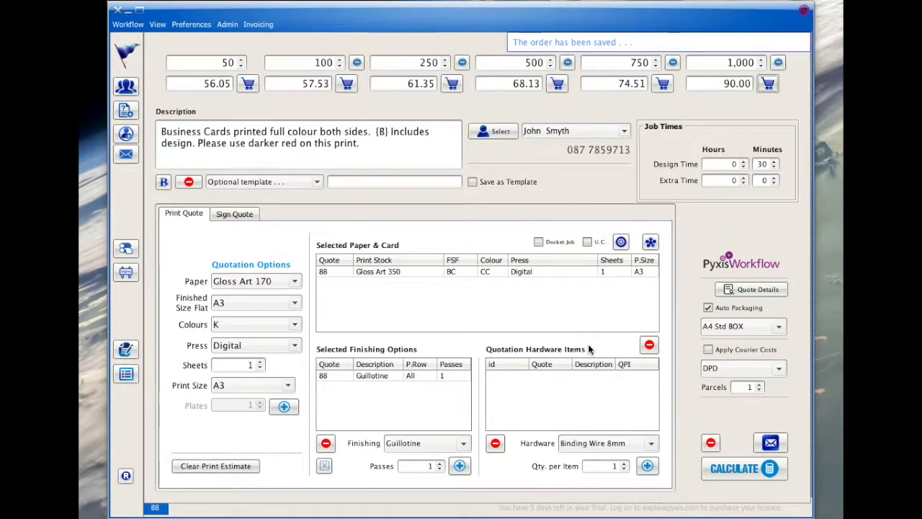
Start an invoice for the customer with the un-invoiced business cards job and add that order as a line item.
left_click(125, 349)
left_click(216, 410)
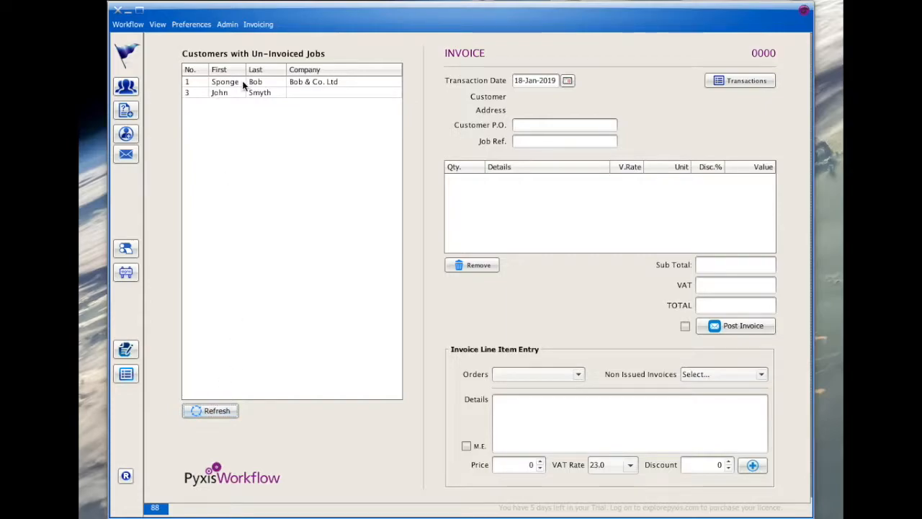
left_click(258, 93)
double_click(257, 92)
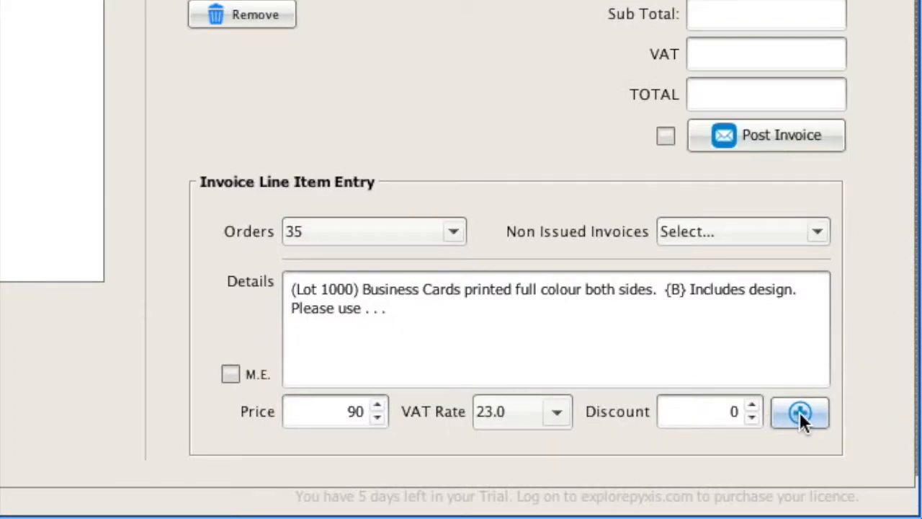
left_click(806, 413)
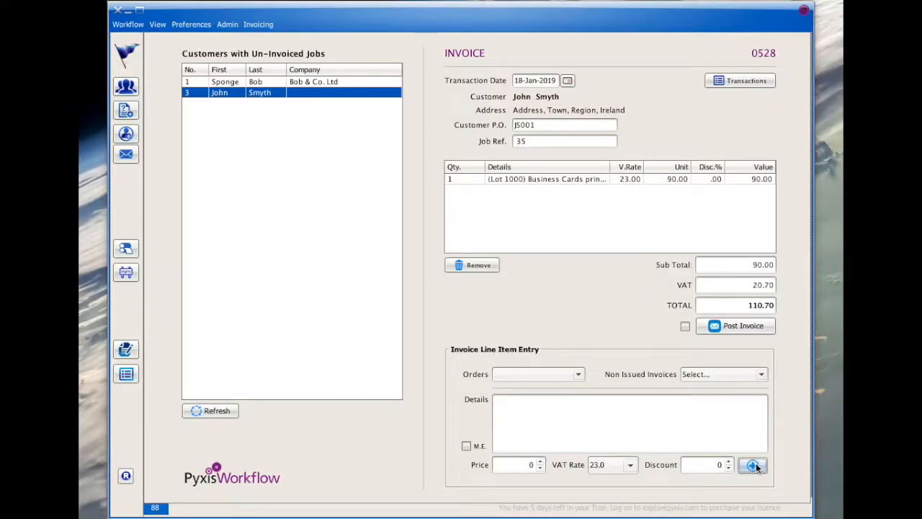
Post the business cards invoice, preview it, and select its message in the outgoing email list.
left_click(739, 324)
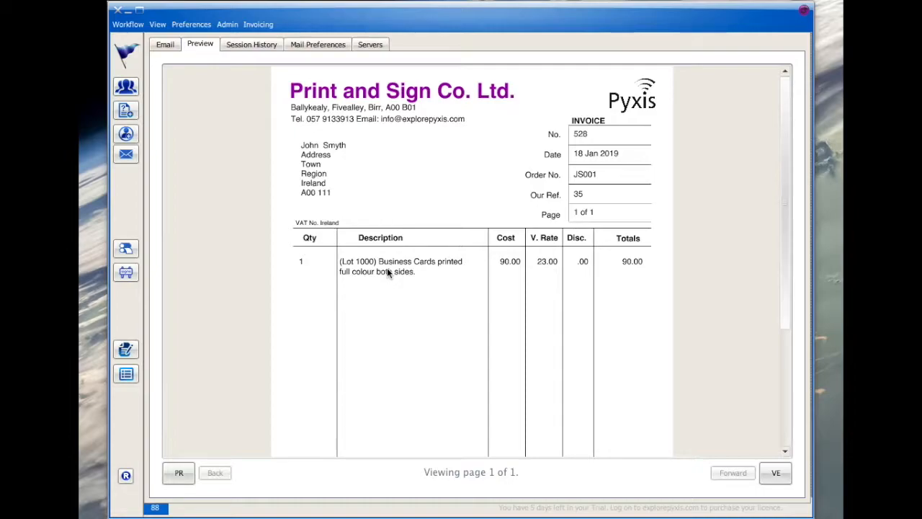
left_click(166, 45)
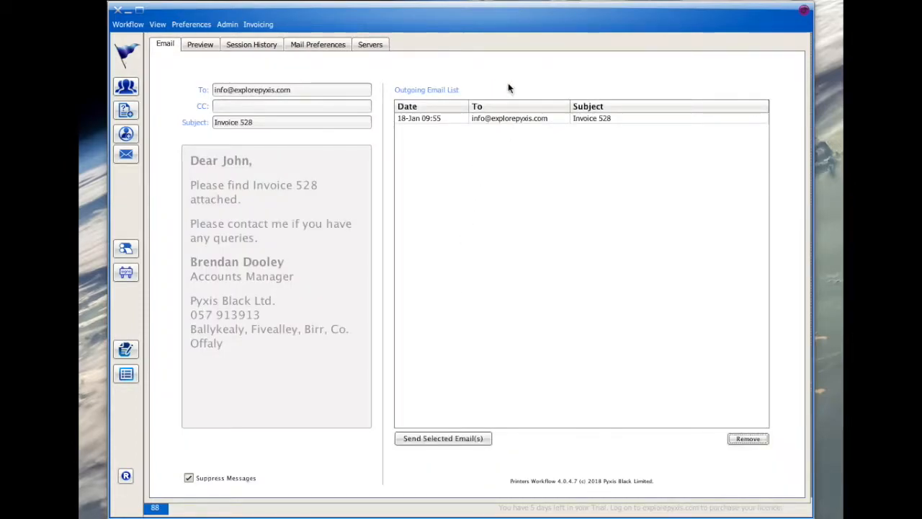
left_click(490, 119)
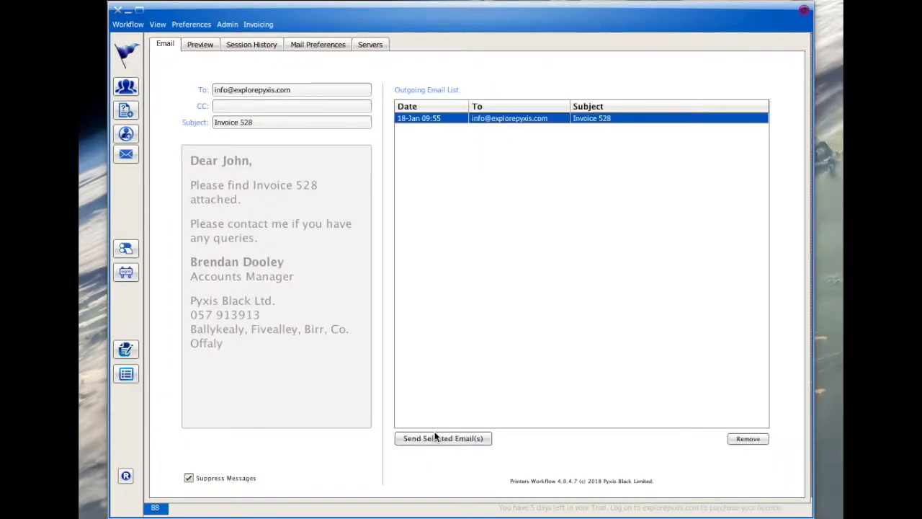
Return to the estimate and view the application's About information, including its version.
left_click(125, 112)
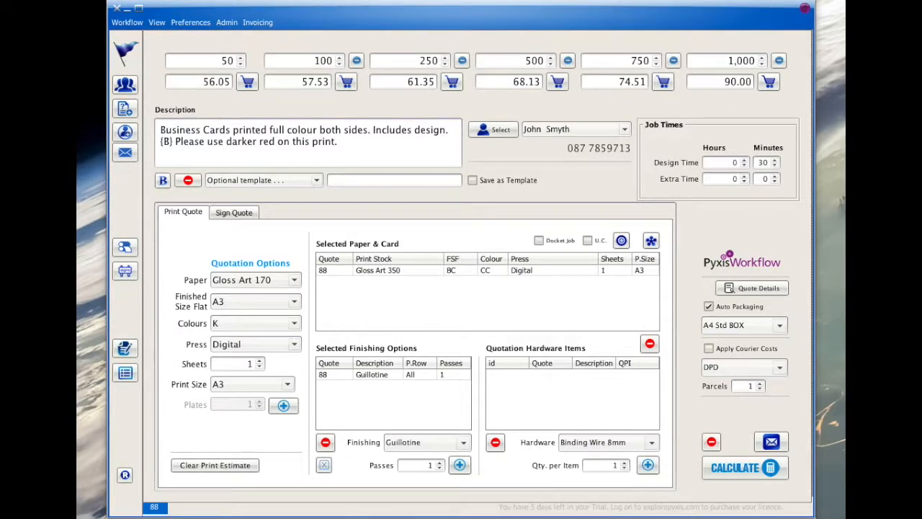
left_click(127, 22)
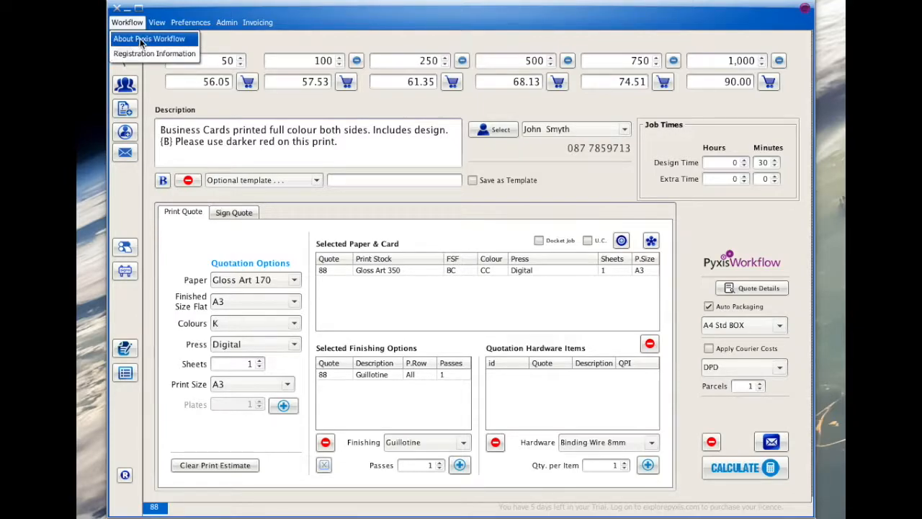
left_click(141, 39)
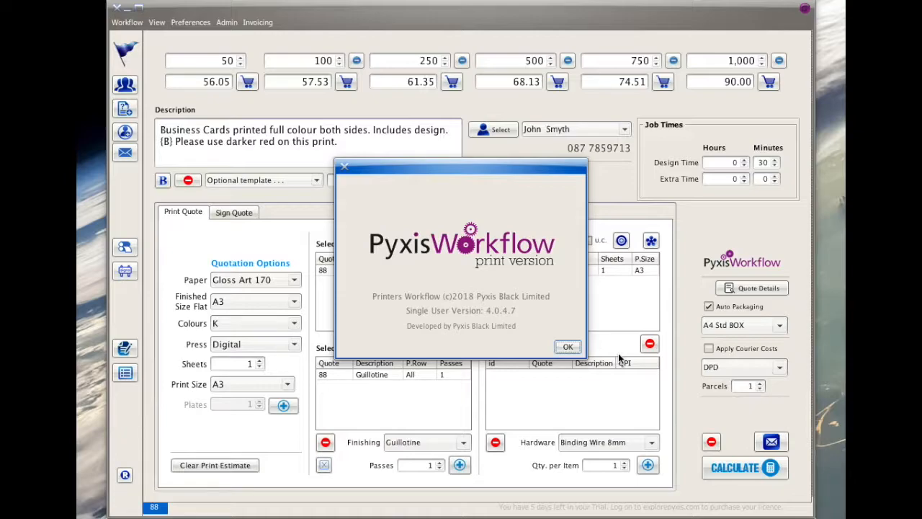
left_click(567, 347)
View the registration information and the application registration form, leaving the form unfilled.
left_click(129, 24)
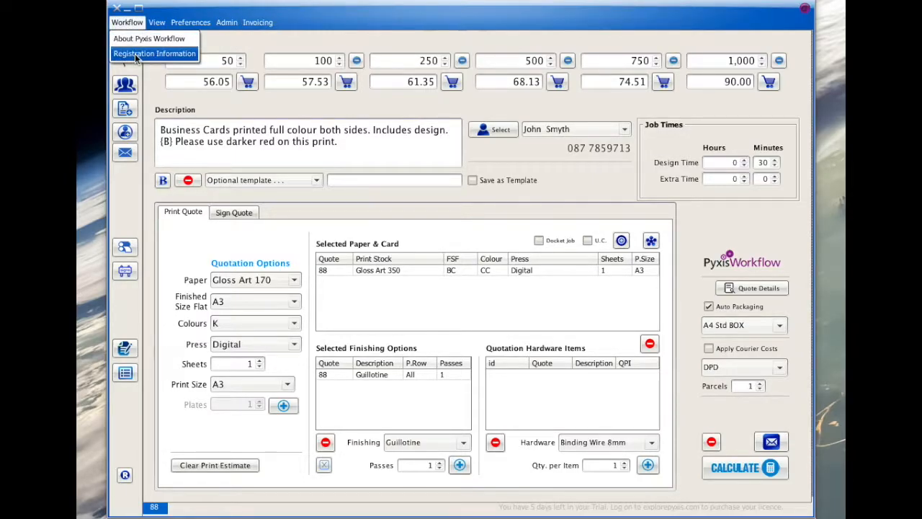
left_click(137, 56)
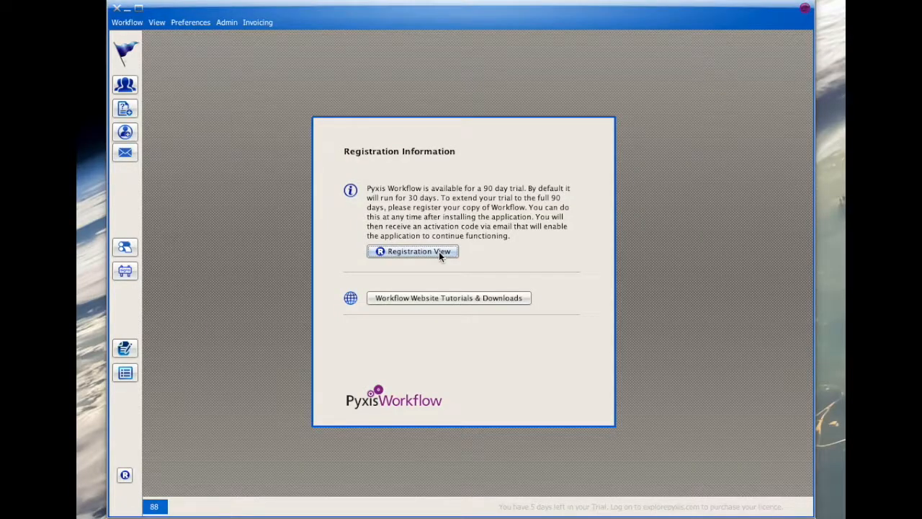
left_click(438, 252)
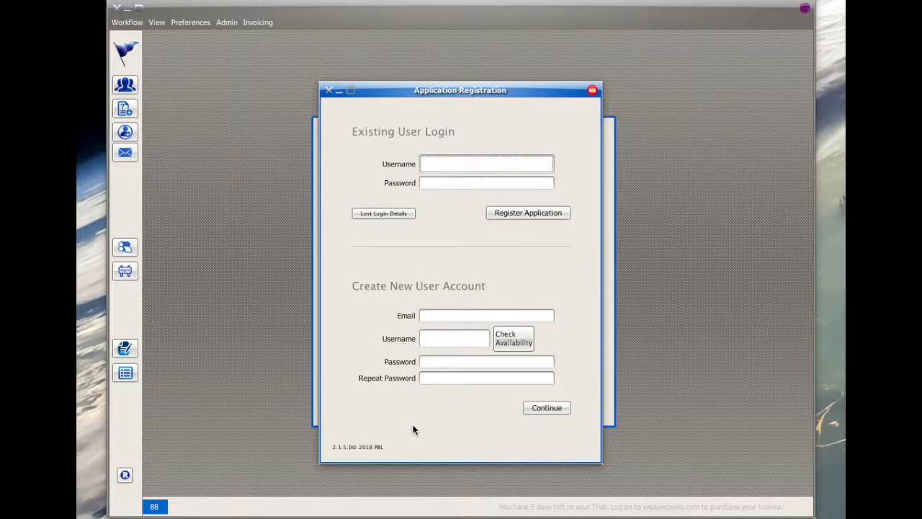
key("Escape")
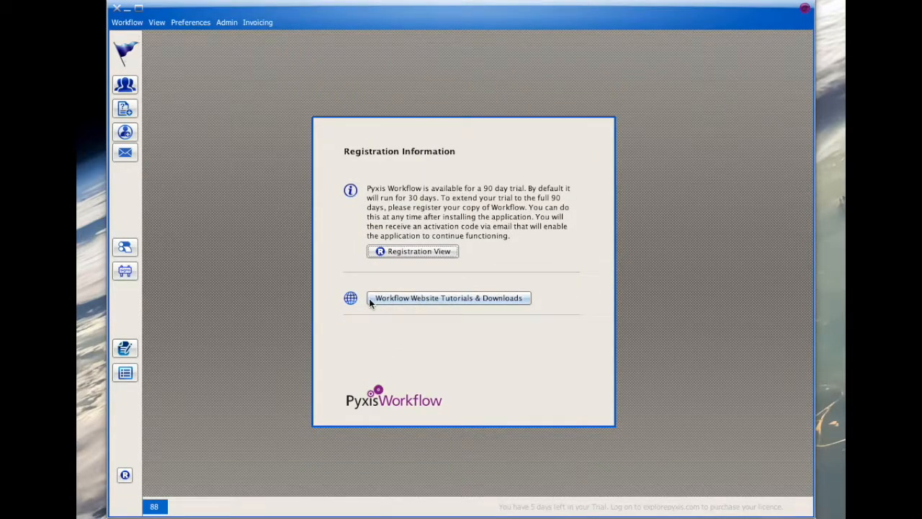
Open the Workflow website in the browser and look through its tutorial videos and trial downloads.
left_click(422, 298)
scroll(461, 288, "down", 15)
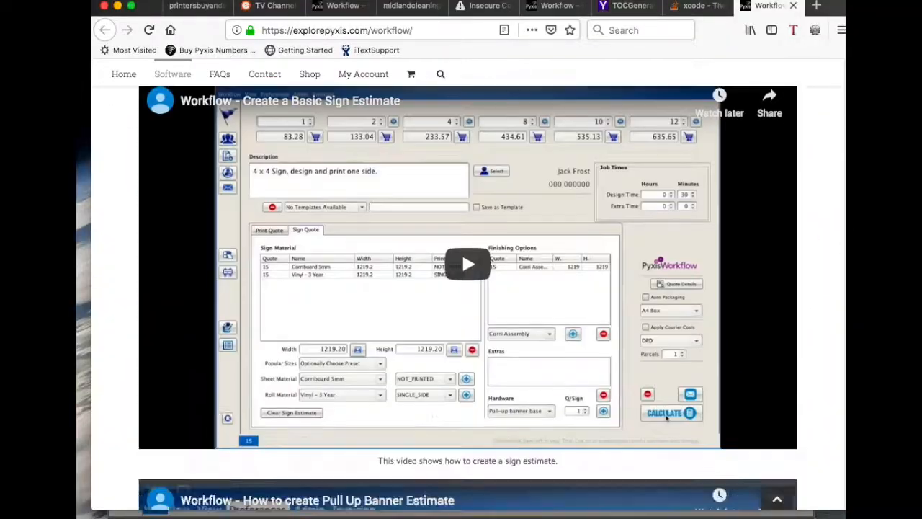
scroll(462, 251, "down", 15)
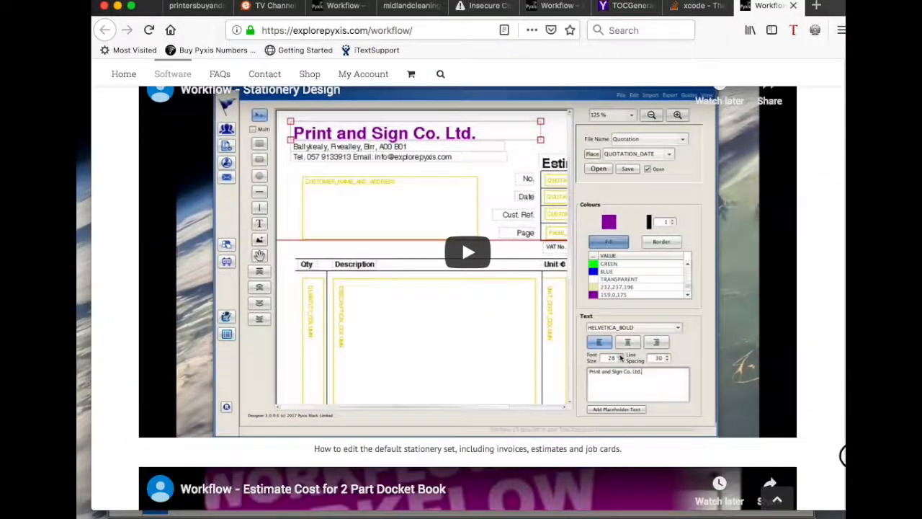
scroll(461, 289, "down", 8)
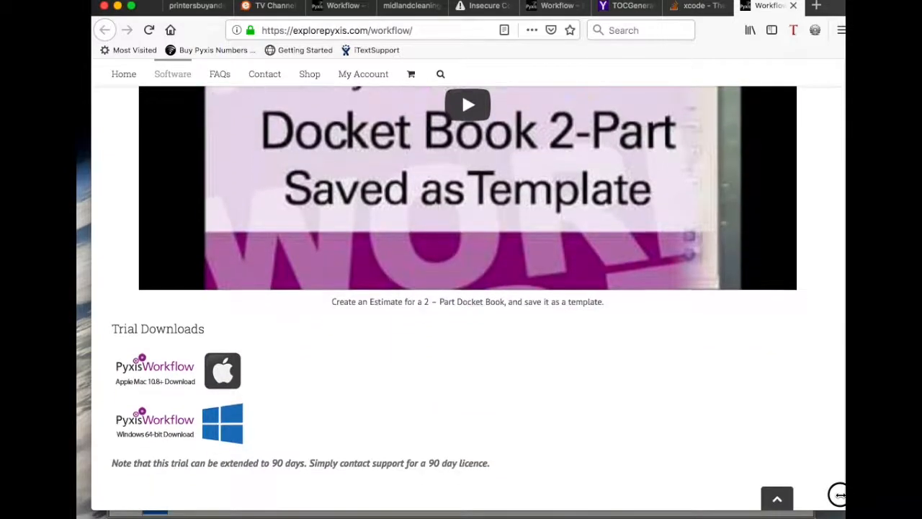
scroll(838, 495, "down", 2)
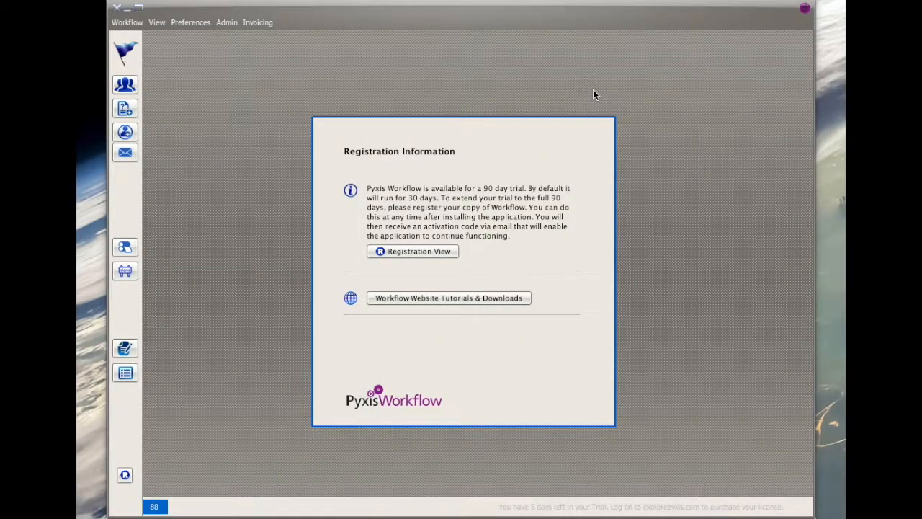
View the customer's list of quotations and orders and go back to the estimate view.
left_click(125, 85)
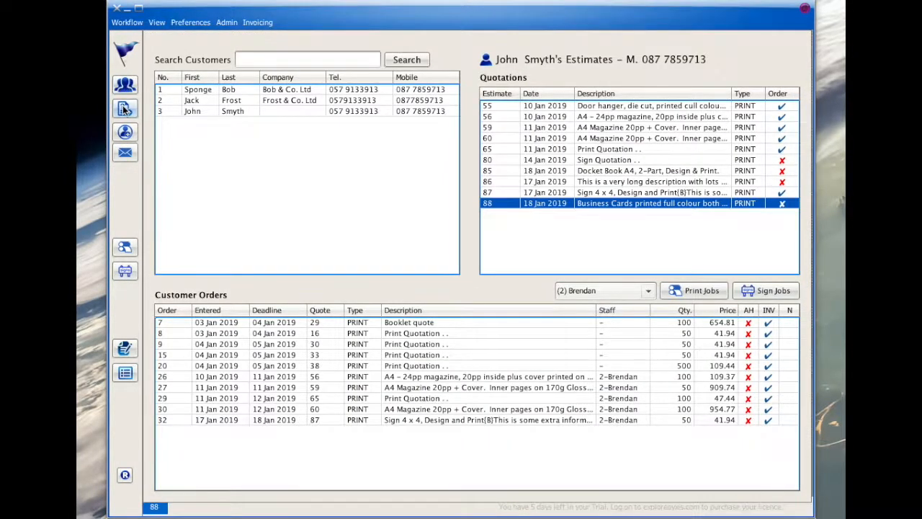
left_click(125, 108)
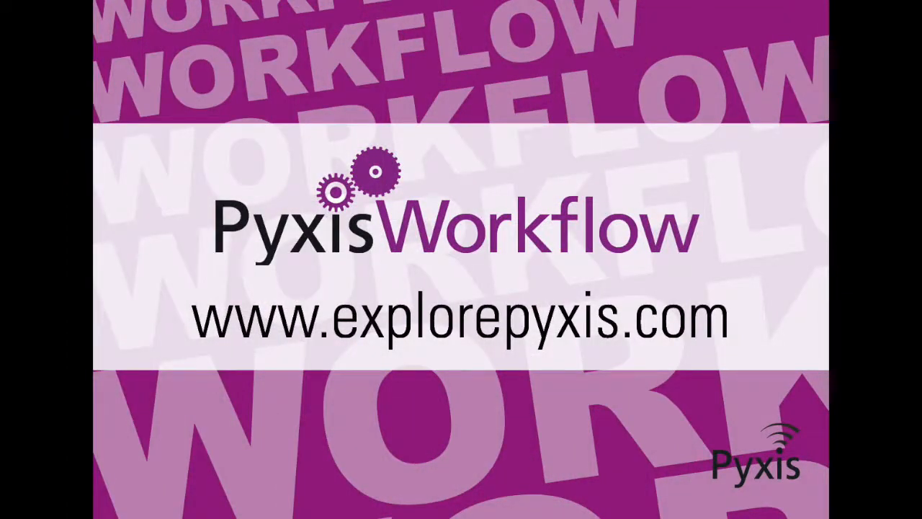